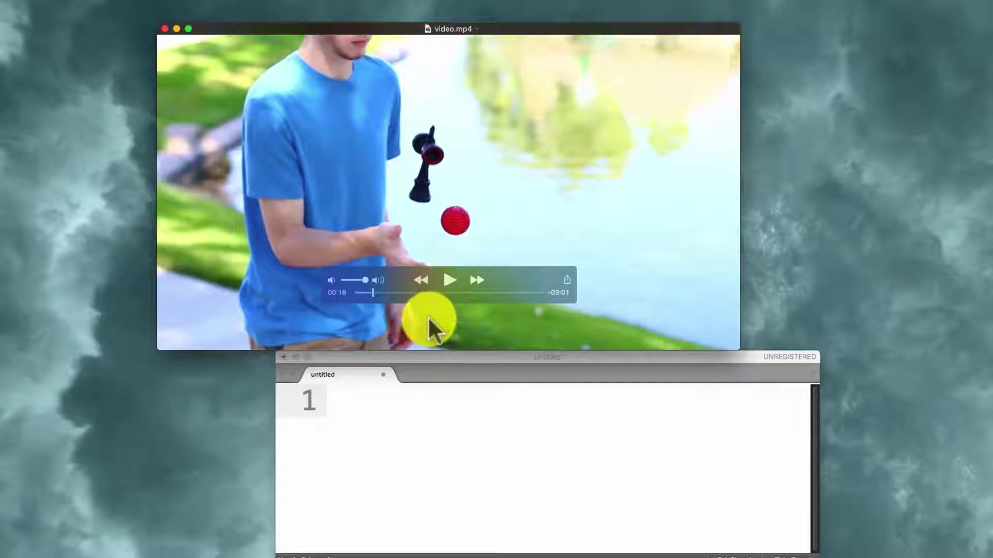
Step: Type notes 'Take the shot at 00:18, and move it to 2:03.' and the 2:05 pole-distraction remark
left_click(414, 408)
type("Take the shot at ")
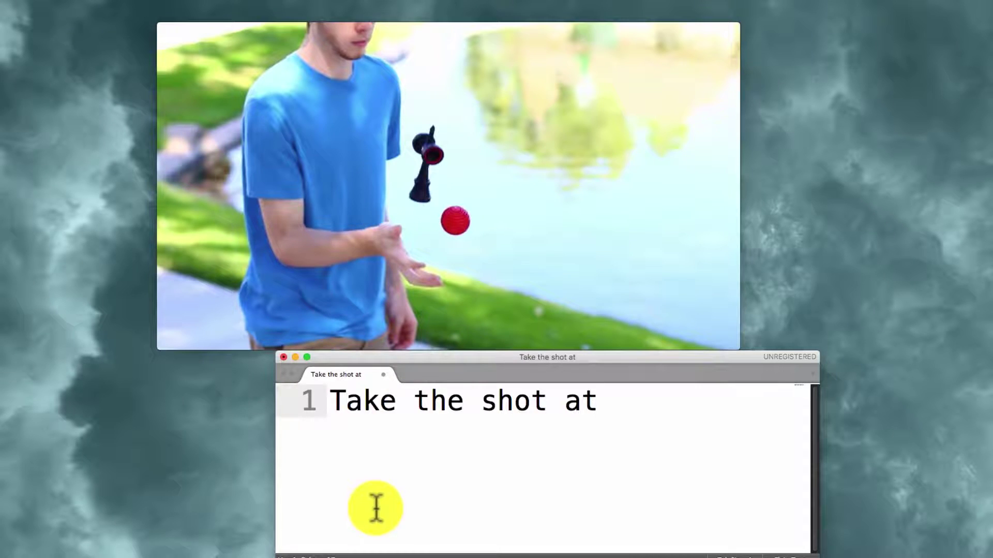
type("00:18")
left_click_drag(366, 294, 470, 295)
type(", and move it to 2:")
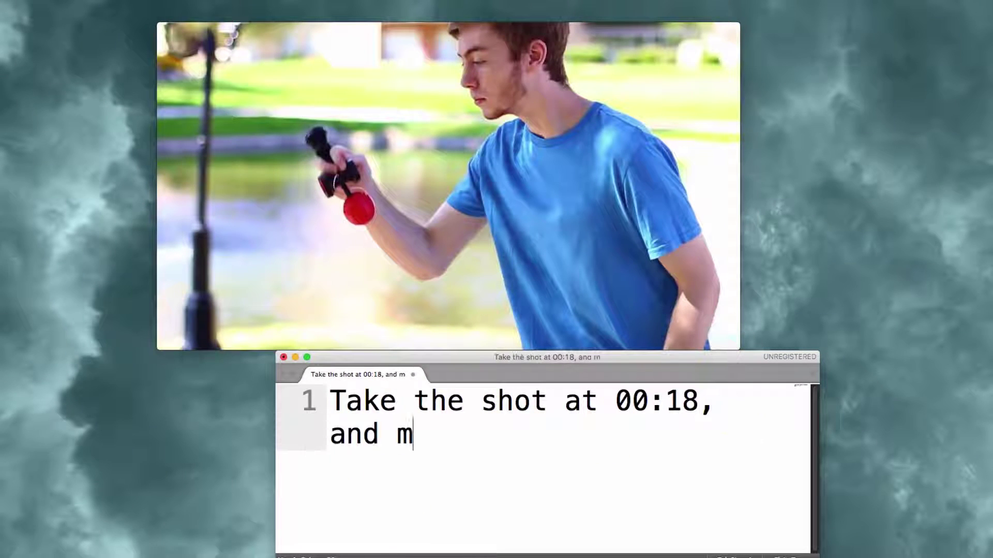
mouse_move(681, 251)
type("03.")
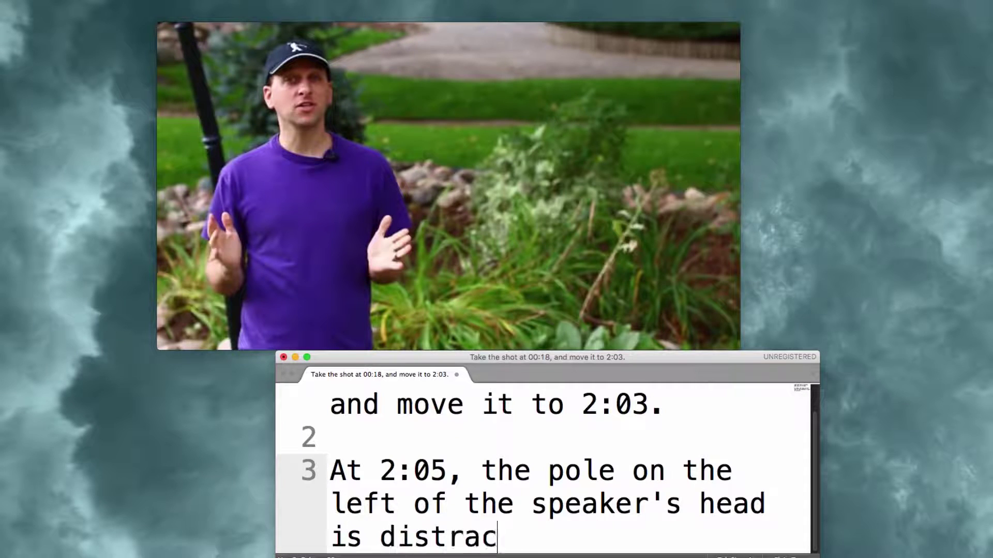
type("ting.")
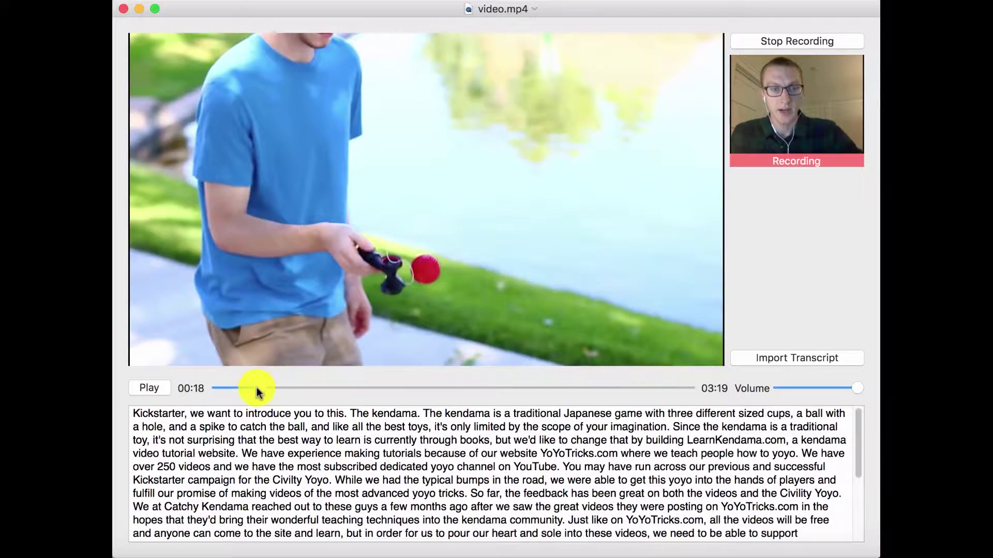
Step: Play the source video from 02:02 and highlight the transcript sentence about why they teach kendama
left_click_drag(259, 388, 506, 379)
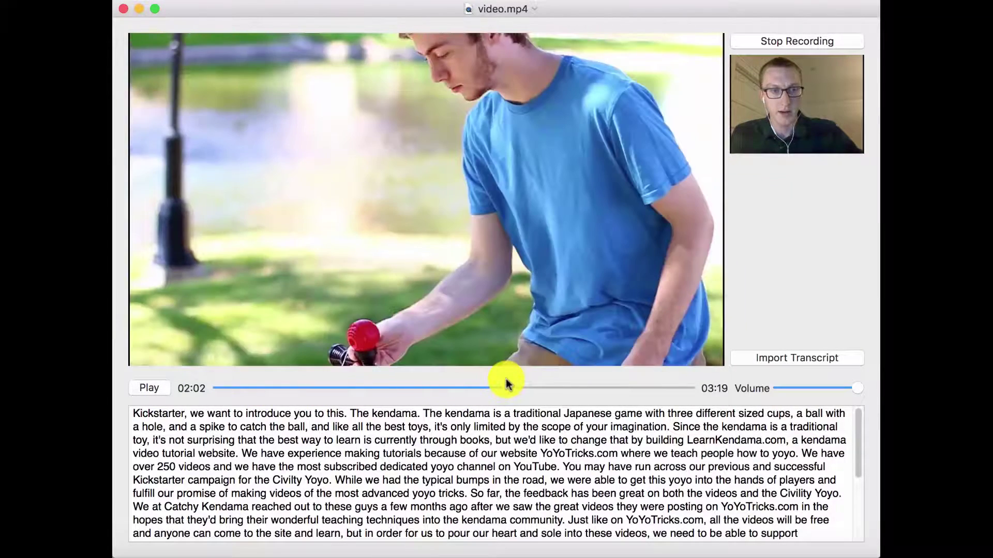
left_click(159, 388)
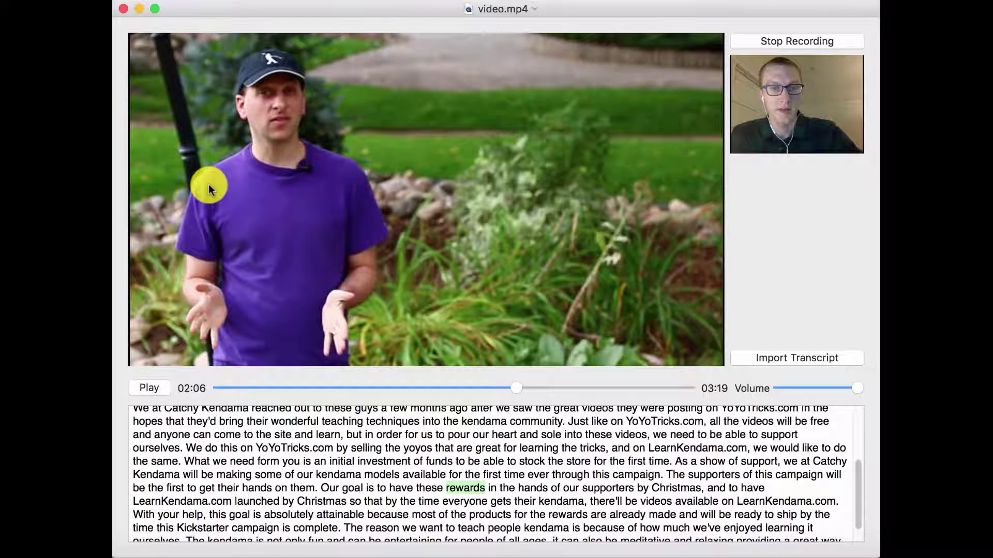
scroll(583, 483, "down", 2)
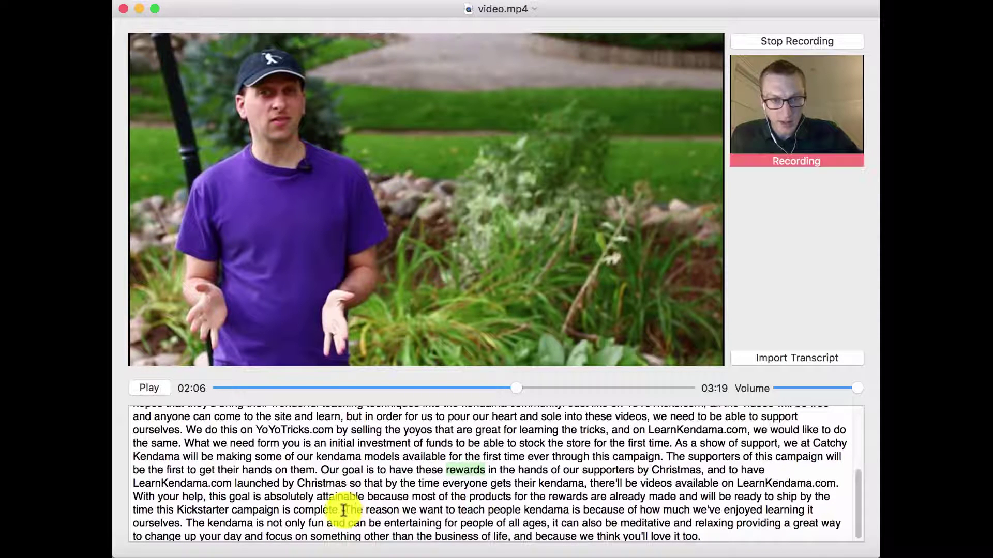
left_click_drag(343, 511, 181, 525)
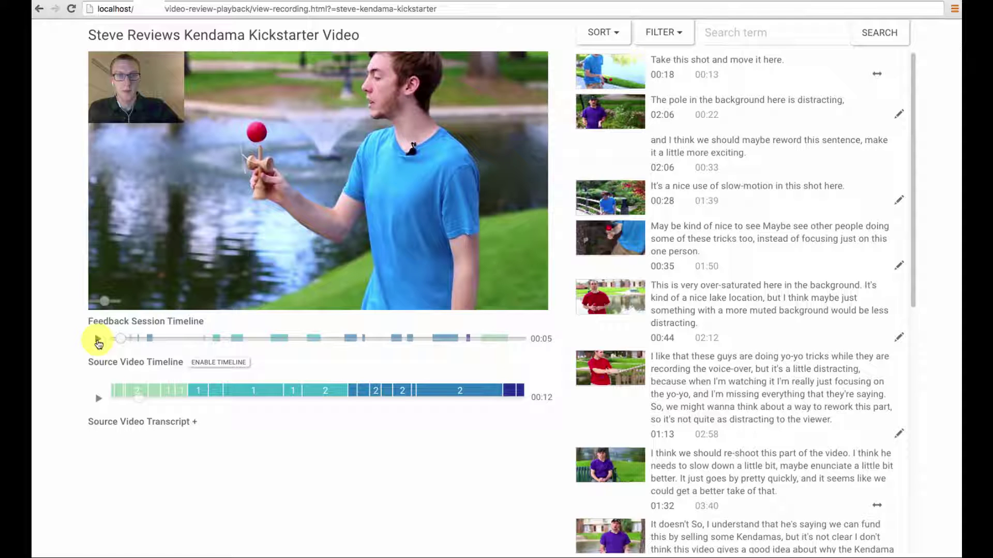
Step: Play back the recorded kendama feedback session until 00:31, with the source at 02:06
left_click(98, 340)
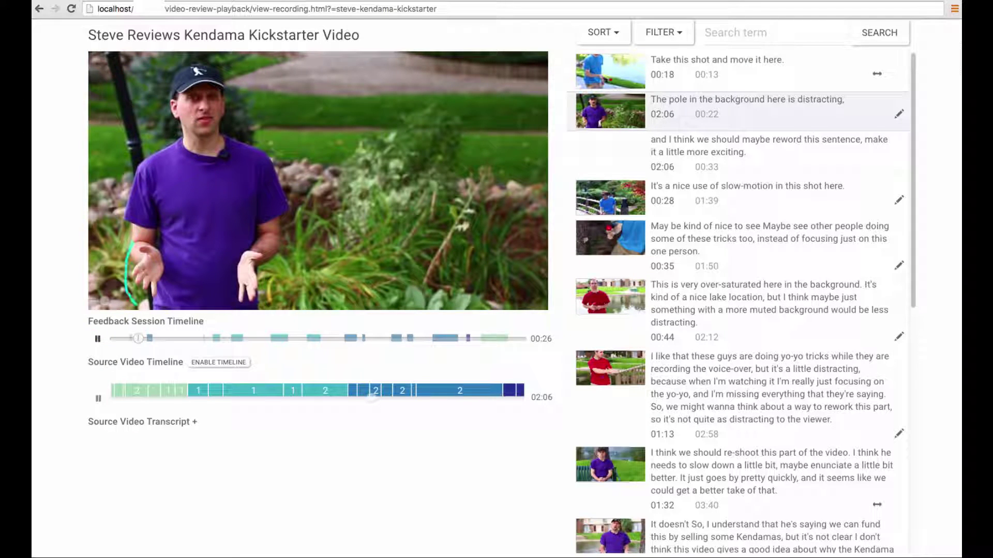
left_click(98, 339)
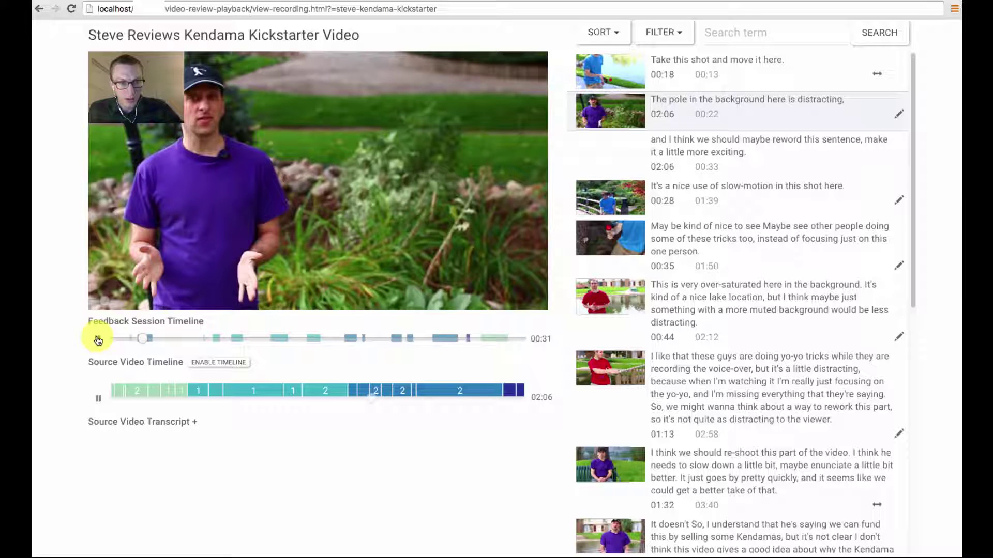
Step: Preview the red-shirt yo-yo shot on the independent source timeline, then disable it and restart at 00:06
left_click(241, 365)
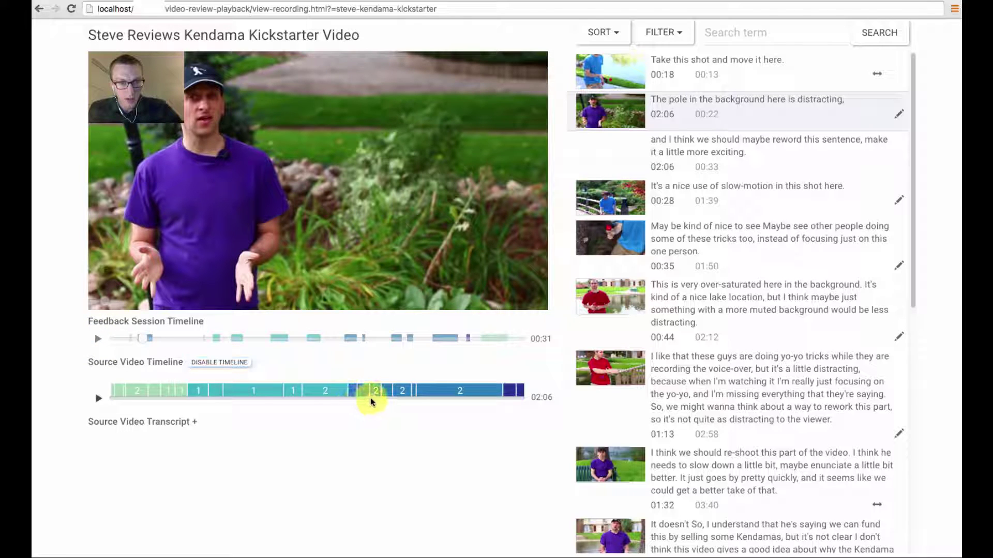
left_click(264, 403)
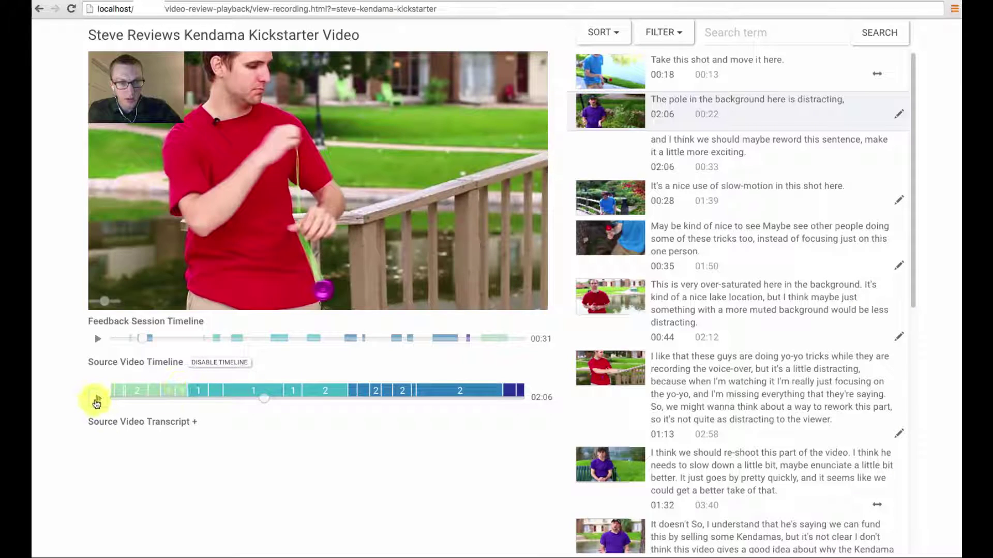
left_click(97, 401)
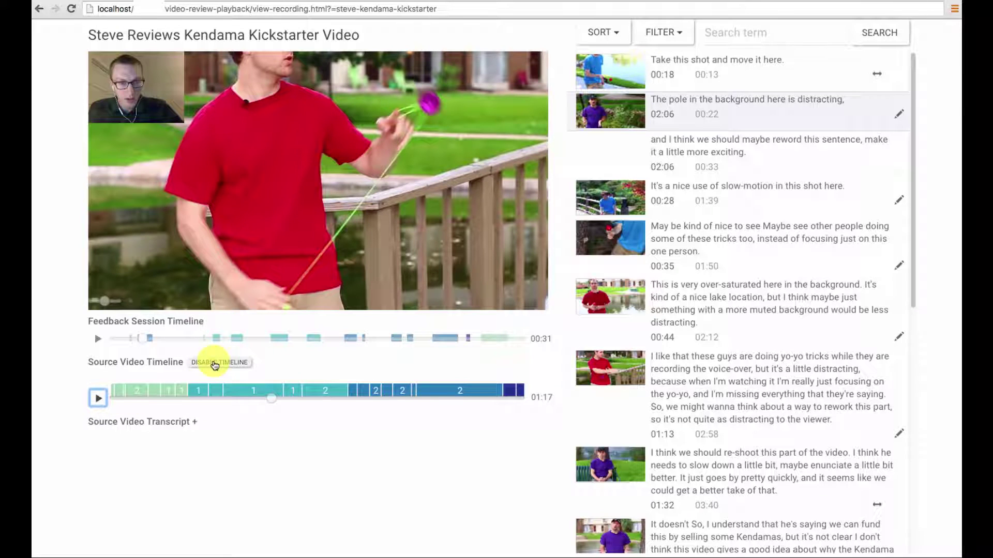
left_click(215, 363)
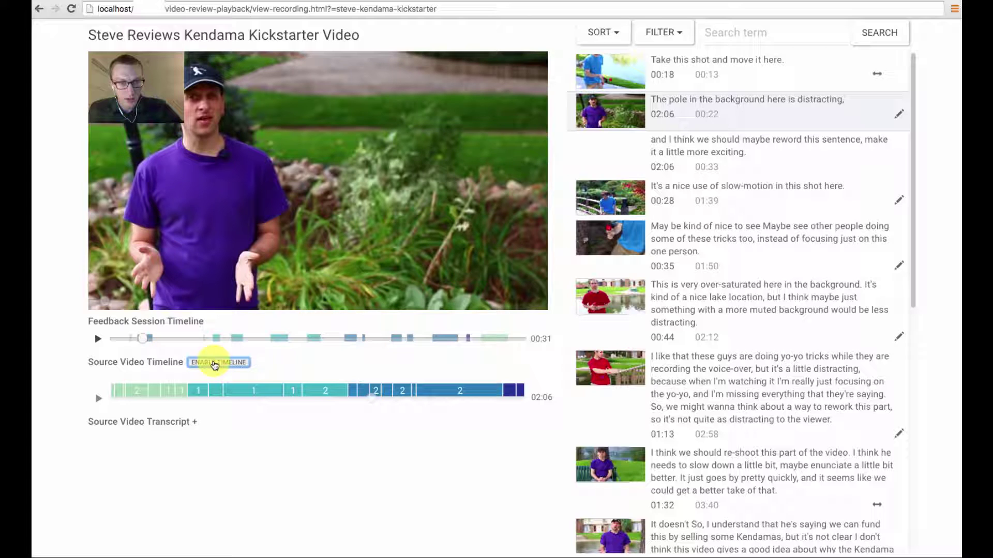
left_click(95, 340)
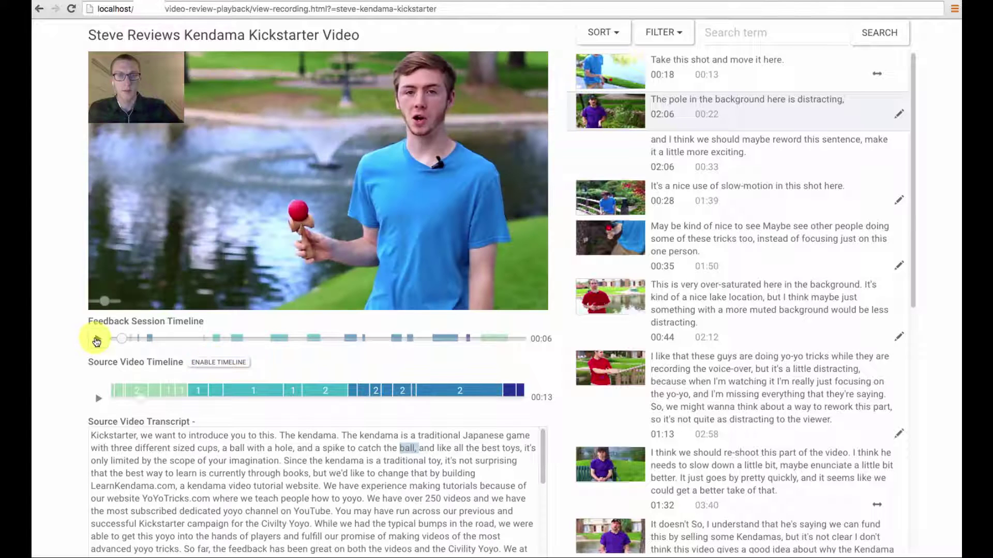
Step: Play the feedback from 00:06 with transcript word highlighting, then jump to the slow-motion comment at 01:43
left_click(96, 340)
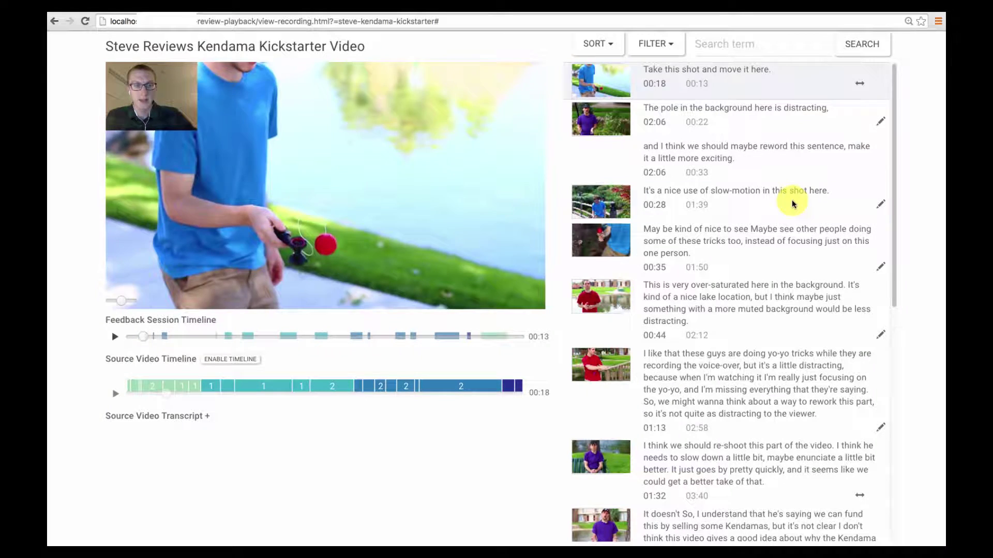
left_click(801, 196)
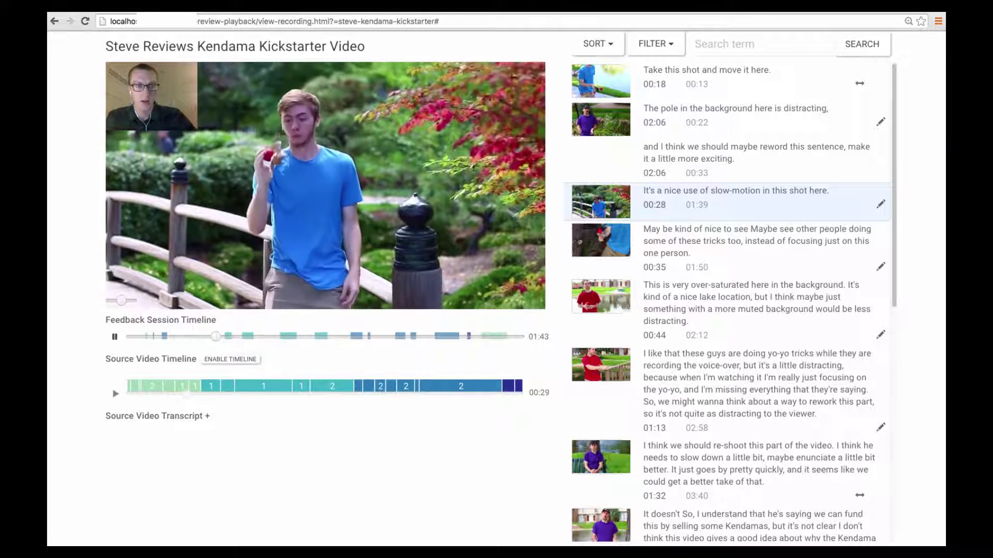
Step: Jump through the over-saturated background and weird focus comments, pausing playback
key("space")
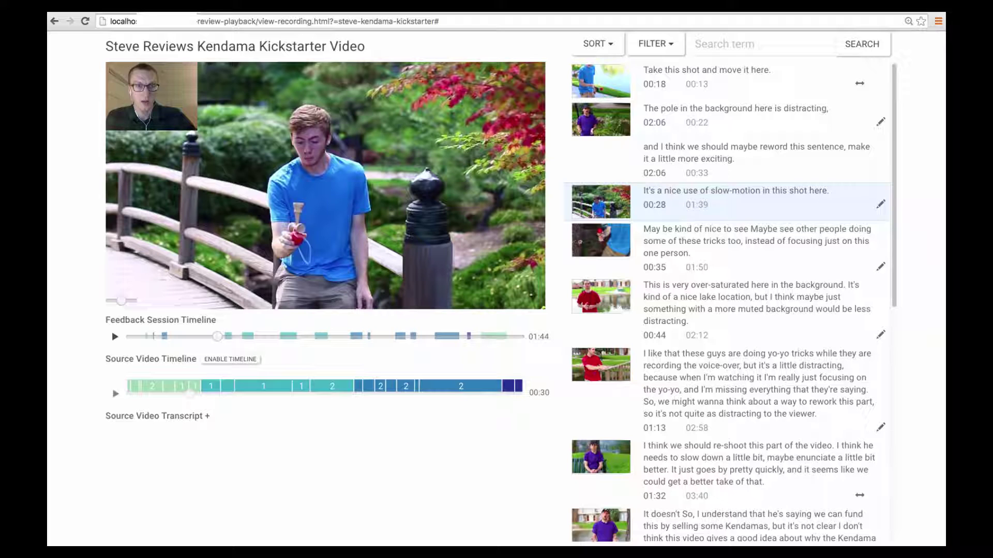
left_click(802, 286)
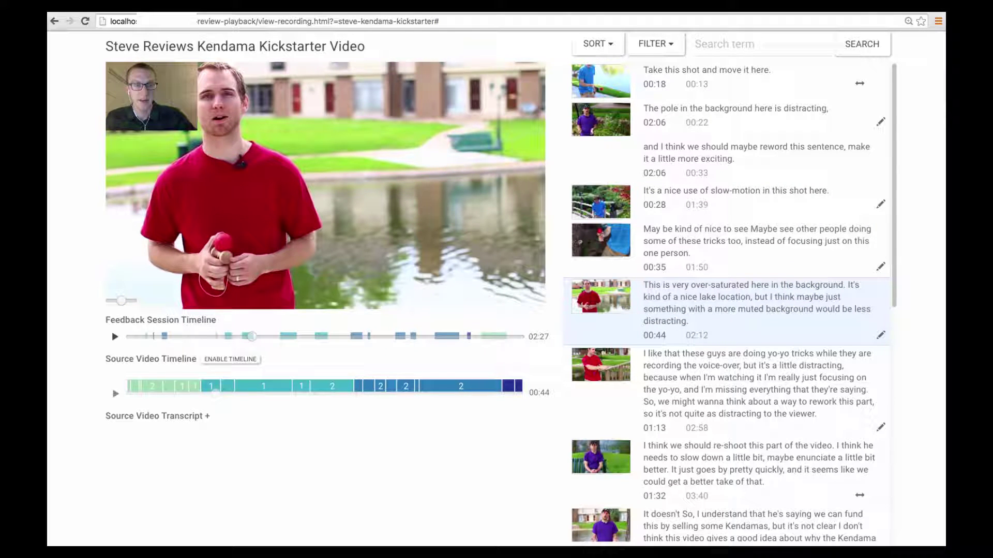
scroll(724, 300, "down", 8)
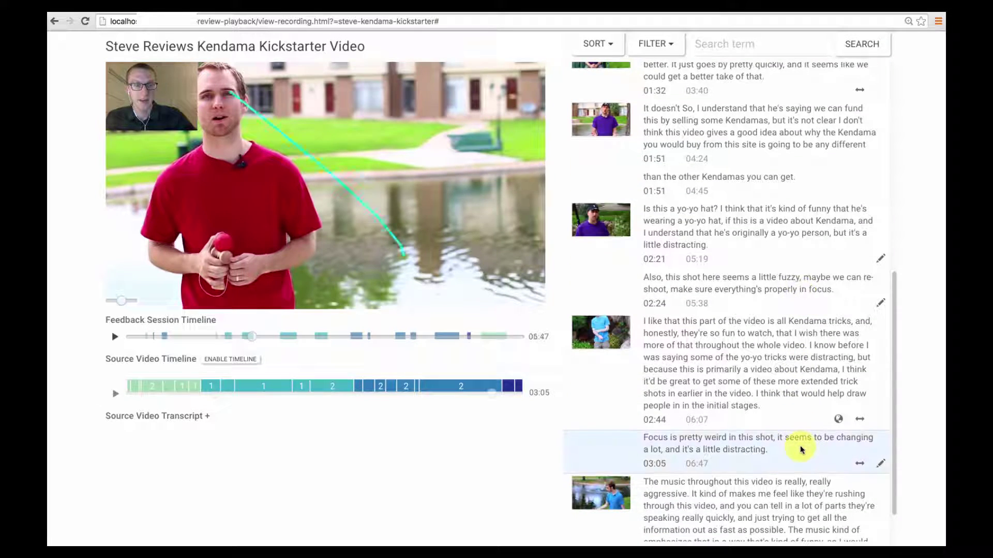
left_click(801, 449)
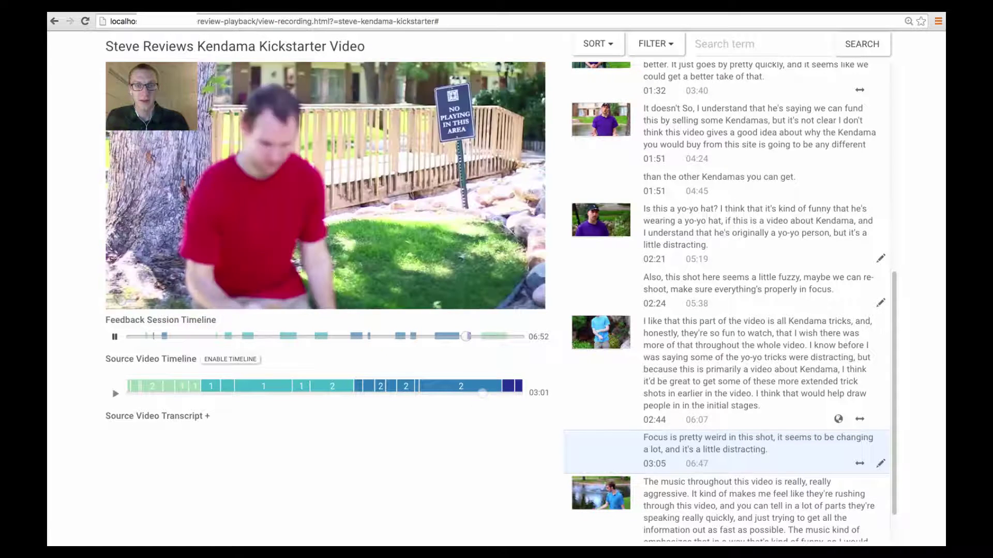
key("space")
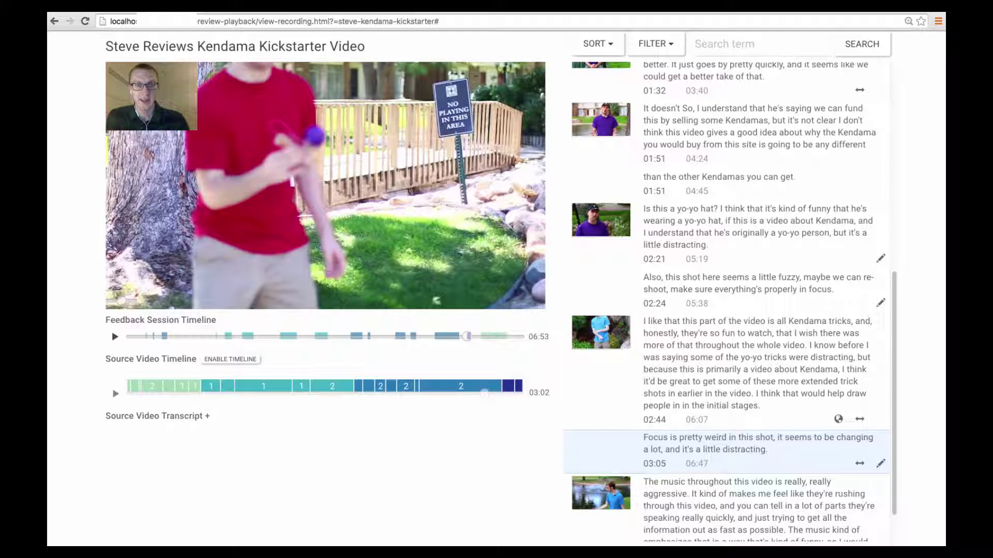
Step: Play the Kendama tricks comment's feedback and pause it at 06:18
left_click(777, 378)
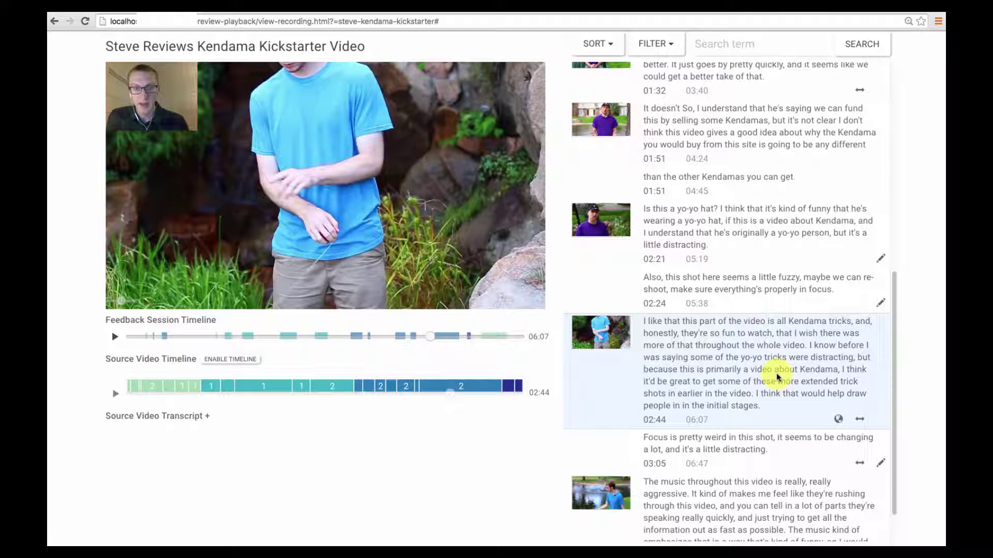
key("space")
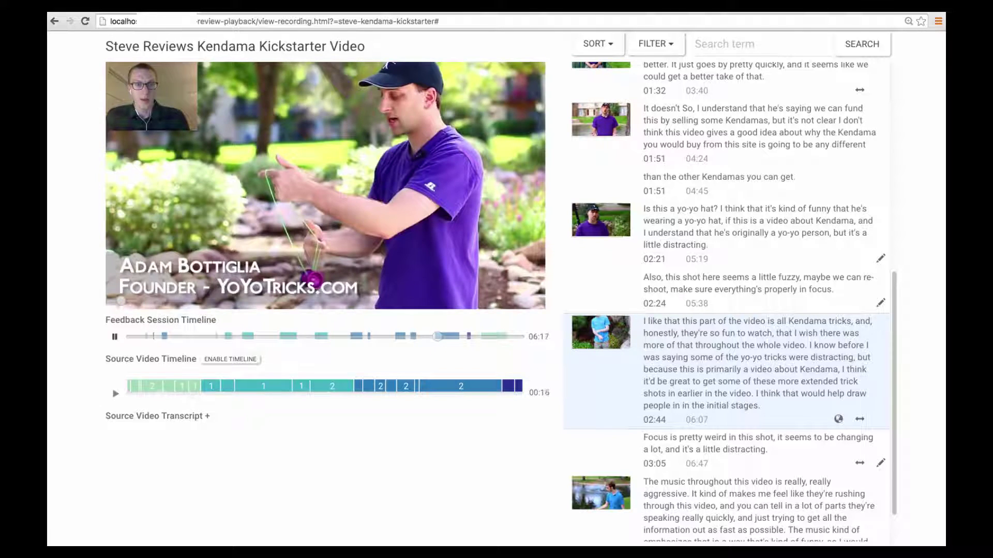
key("space")
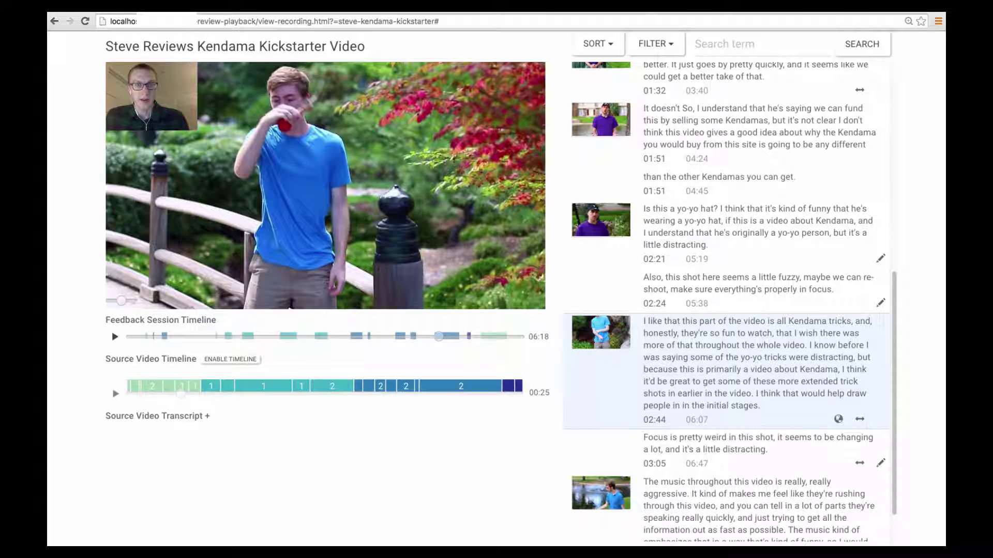
scroll(650, 124, "up", 10)
Step: Sort comments by Source time and jump to feedback at source 00:11, 01:51 and 02:44
left_click(620, 43)
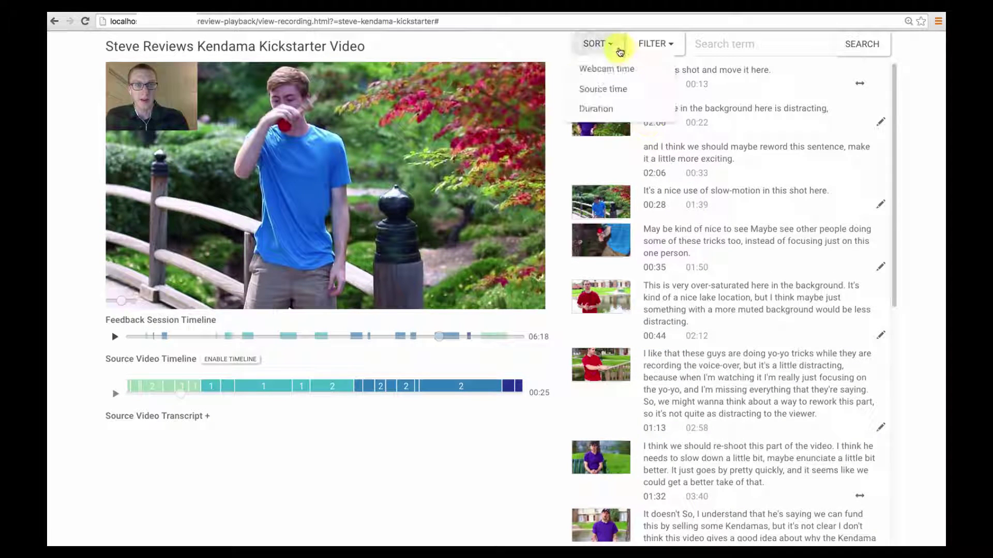
left_click(624, 98)
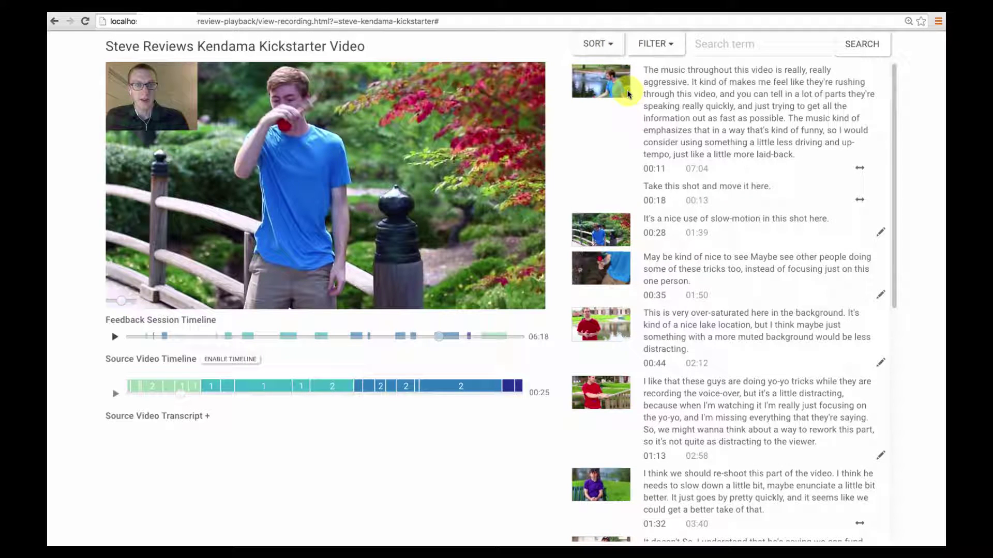
left_click(147, 387)
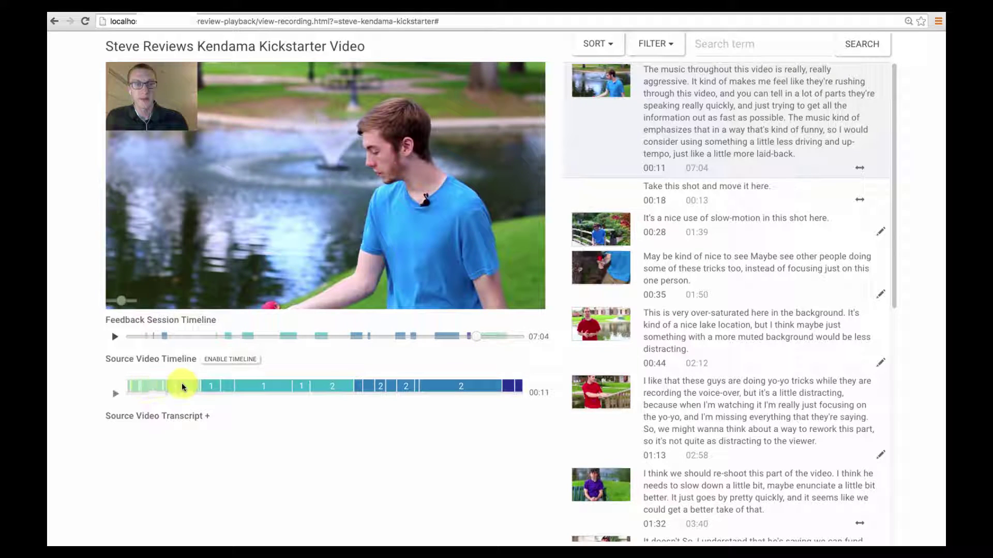
left_click(318, 386)
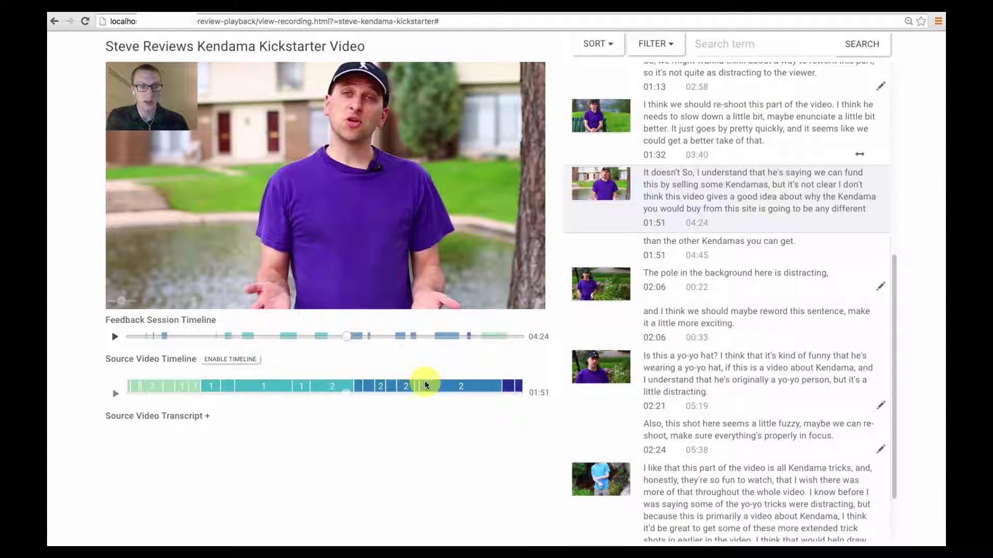
left_click(424, 381)
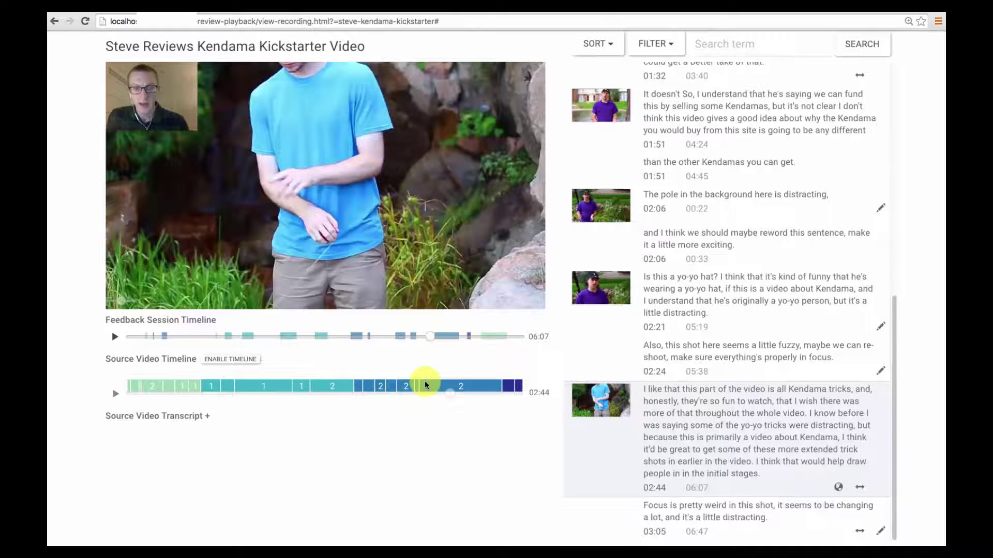
left_click(594, 43)
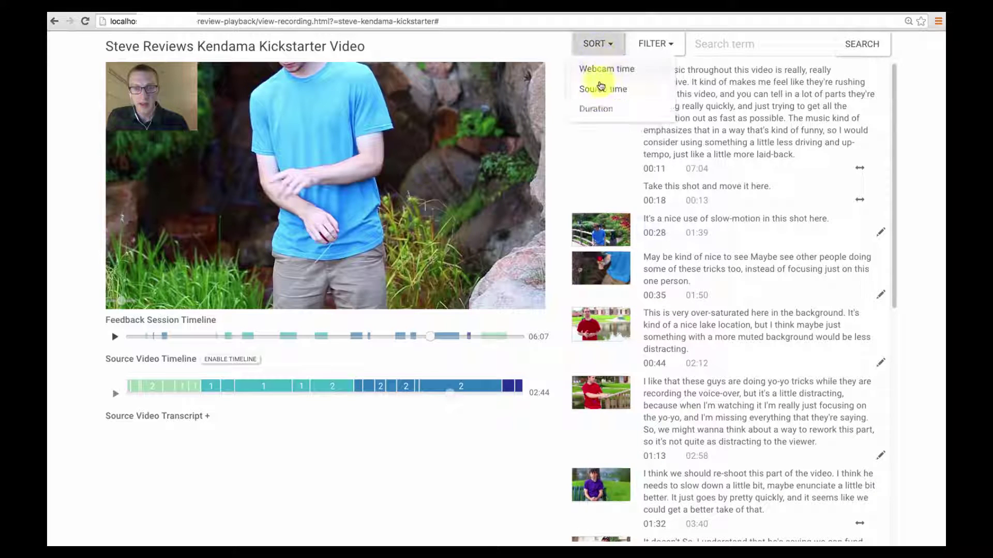
Step: Sort the comments by Duration and scroll through the reordered list
left_click(596, 108)
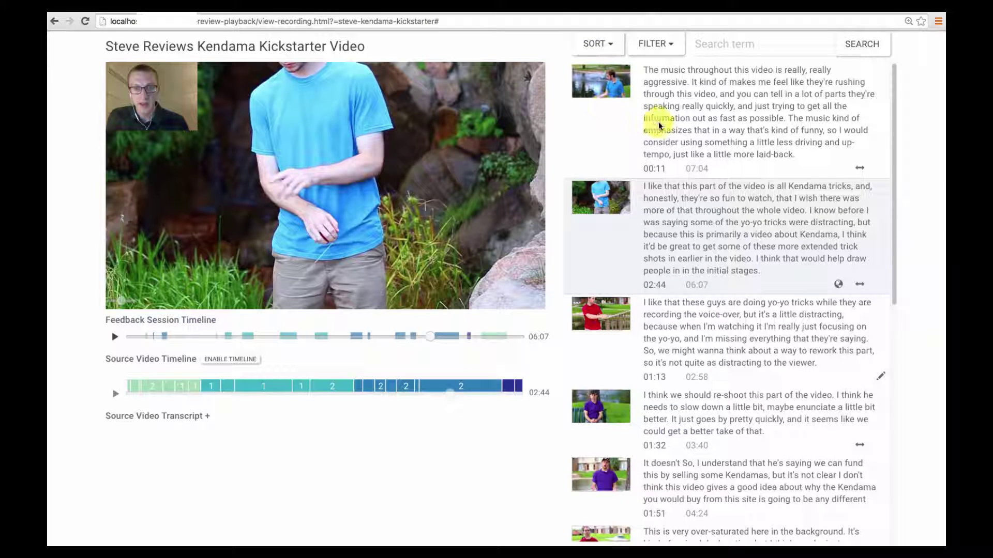
scroll(657, 125, "down", 2)
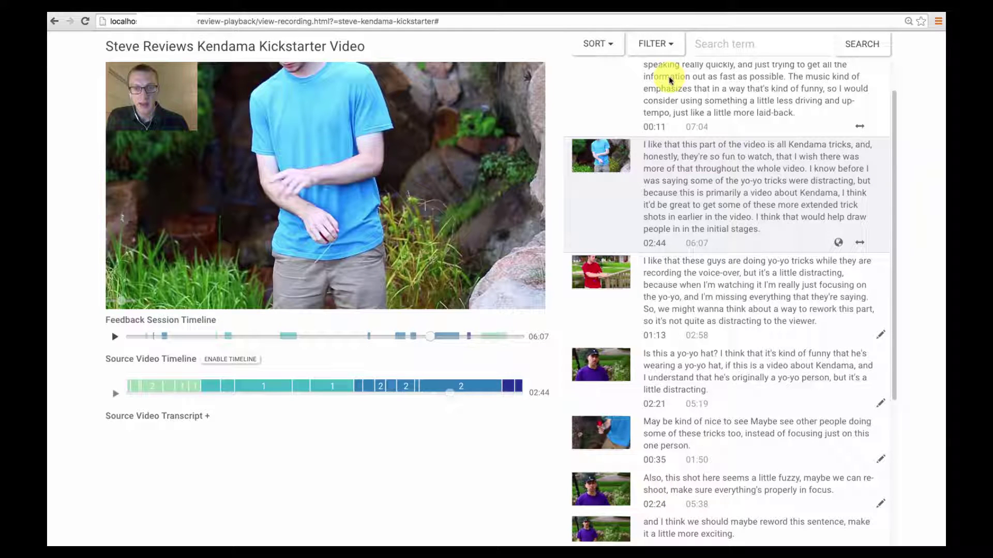
Step: Show deleted comments in the list, then hide them again
left_click(654, 43)
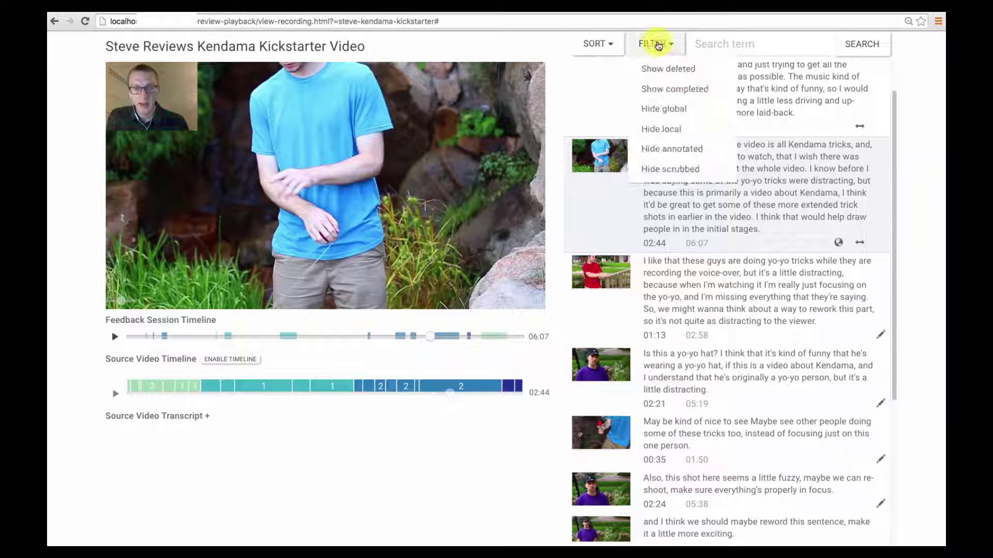
left_click(660, 67)
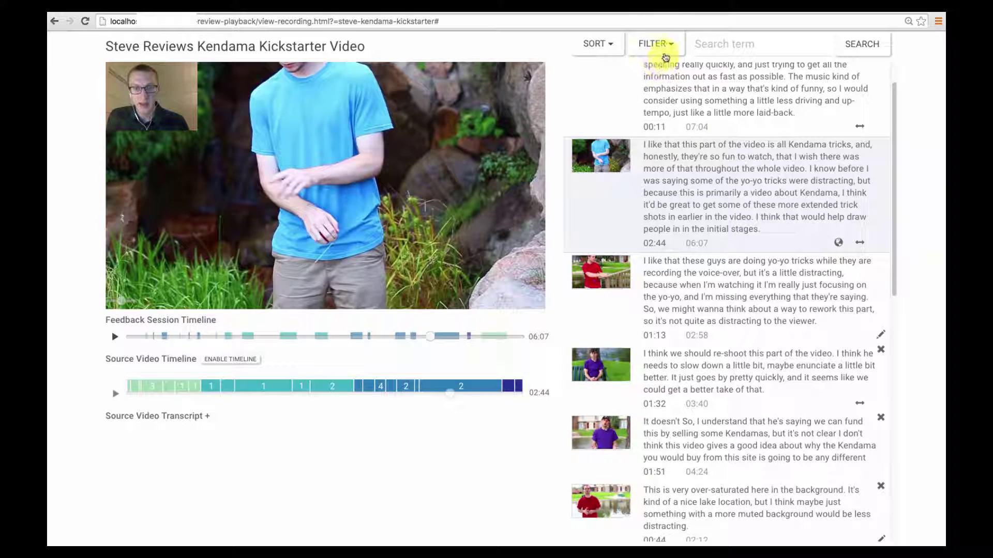
left_click(661, 44)
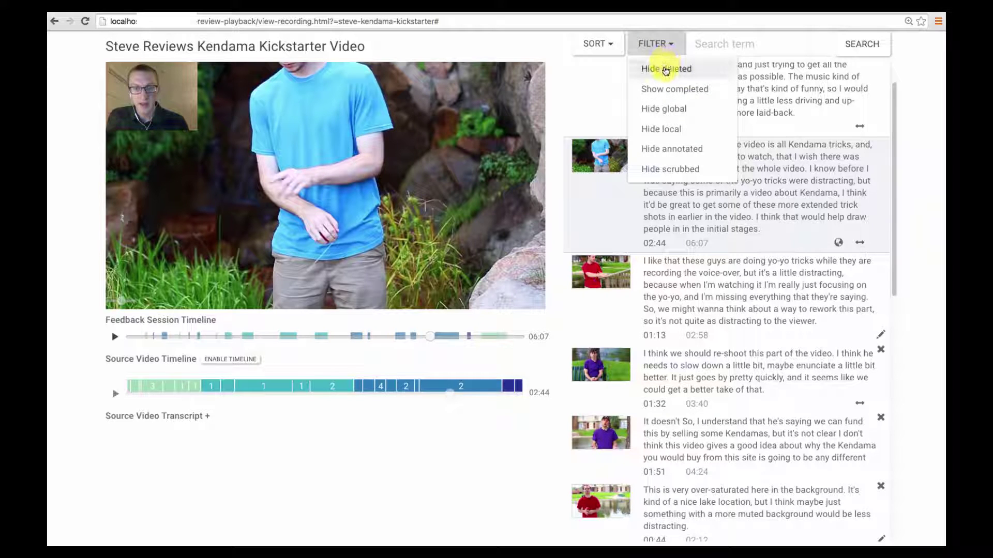
left_click(665, 70)
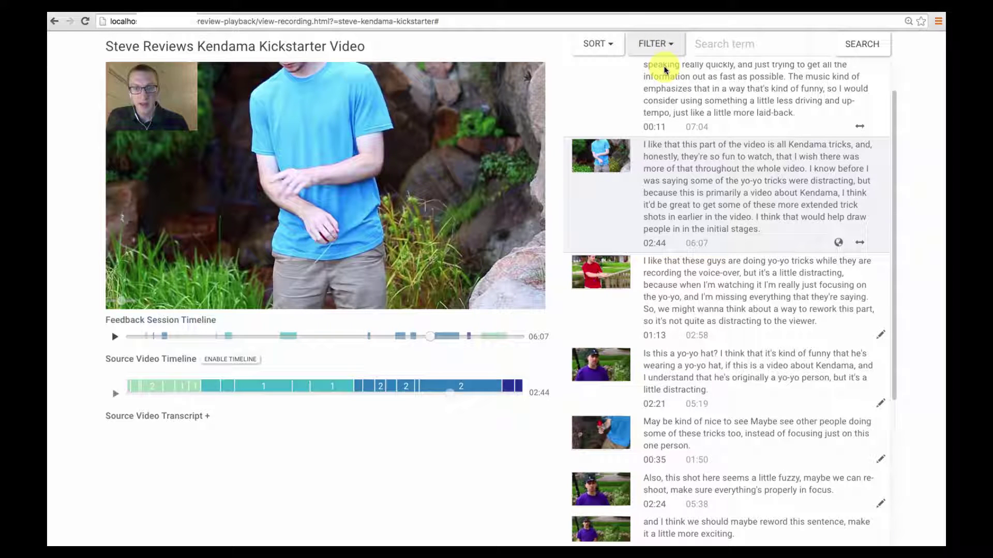
Step: Delete the 02:44 comment's opening sentences and final sentence, keeping the extended trick shots line
left_click(708, 179)
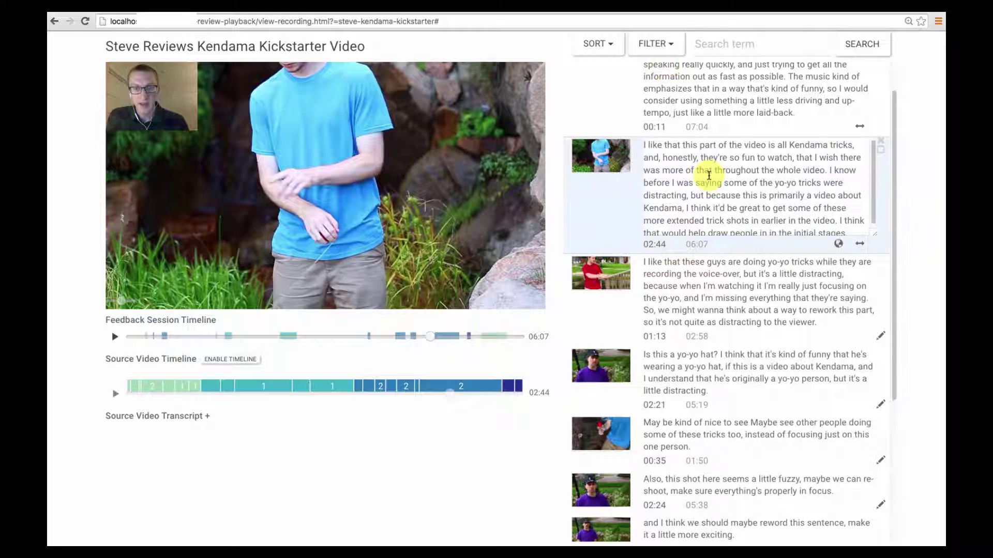
left_click_drag(685, 208, 616, 118)
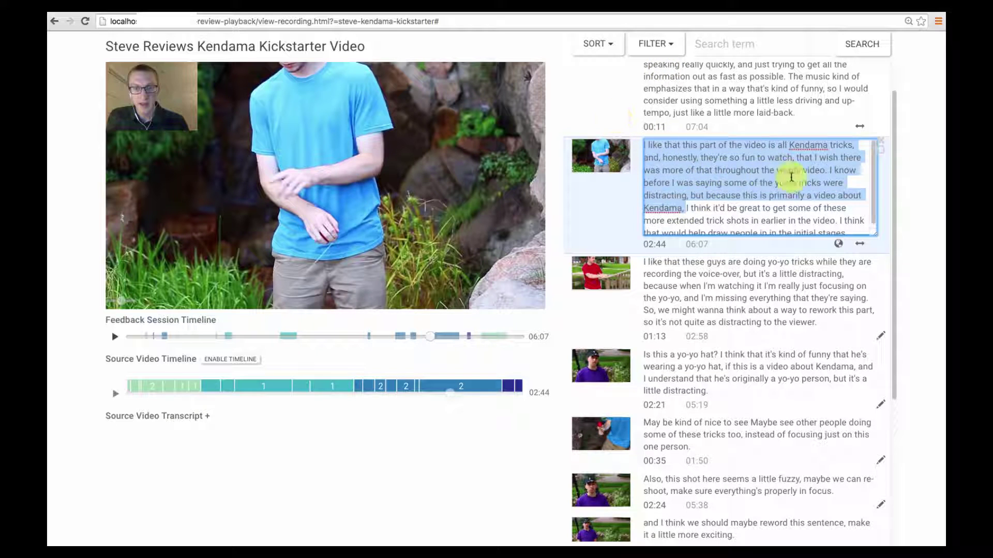
key("BackSpace")
left_click_drag(776, 158, 825, 191)
key("BackSpace")
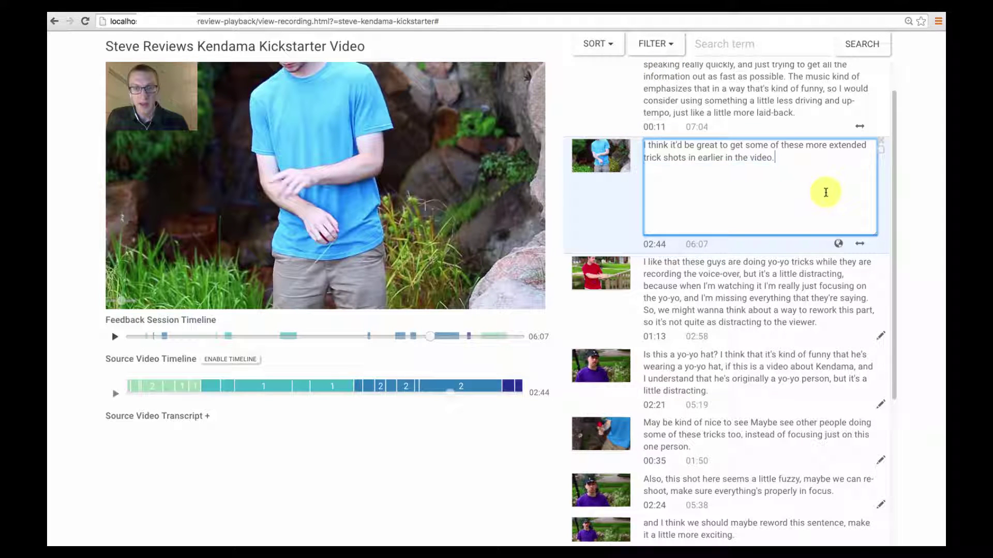